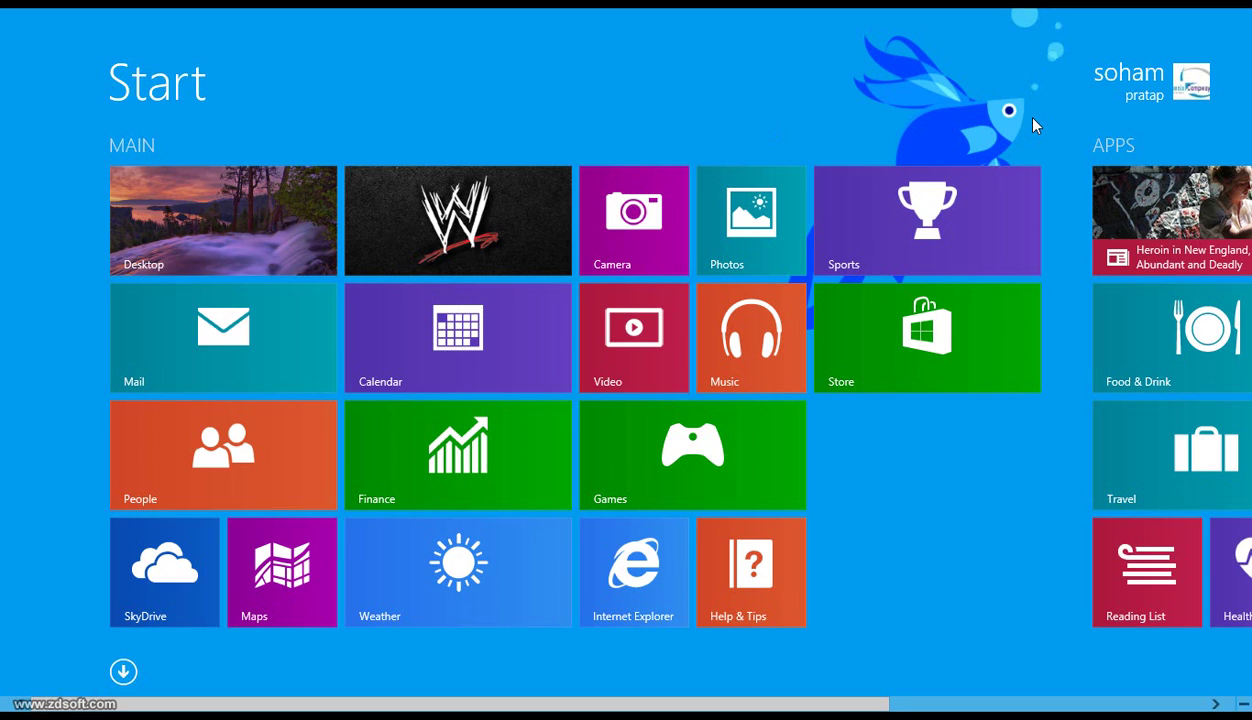
- Resize the Store tile to Large, then shrink it back to Small
{"action": "scroll", "coordinate": [1048, 347], "scroll_direction": "down", "scroll_amount": 3}
{"action": "scroll", "coordinate": [3, 300], "scroll_direction": "up", "scroll_amount": 3}
{"action": "scroll", "coordinate": [1098, 475], "scroll_direction": "down", "scroll_amount": 1}
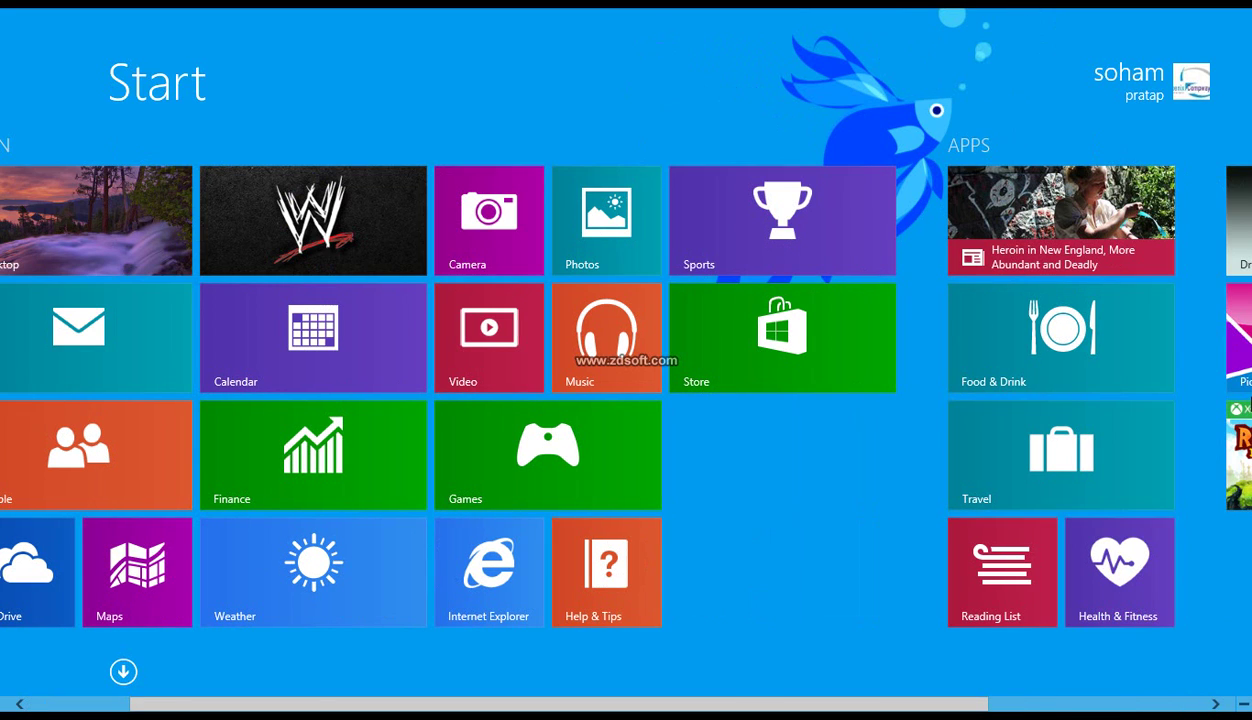
{"action": "scroll", "coordinate": [5, 508], "scroll_direction": "up", "scroll_amount": 1}
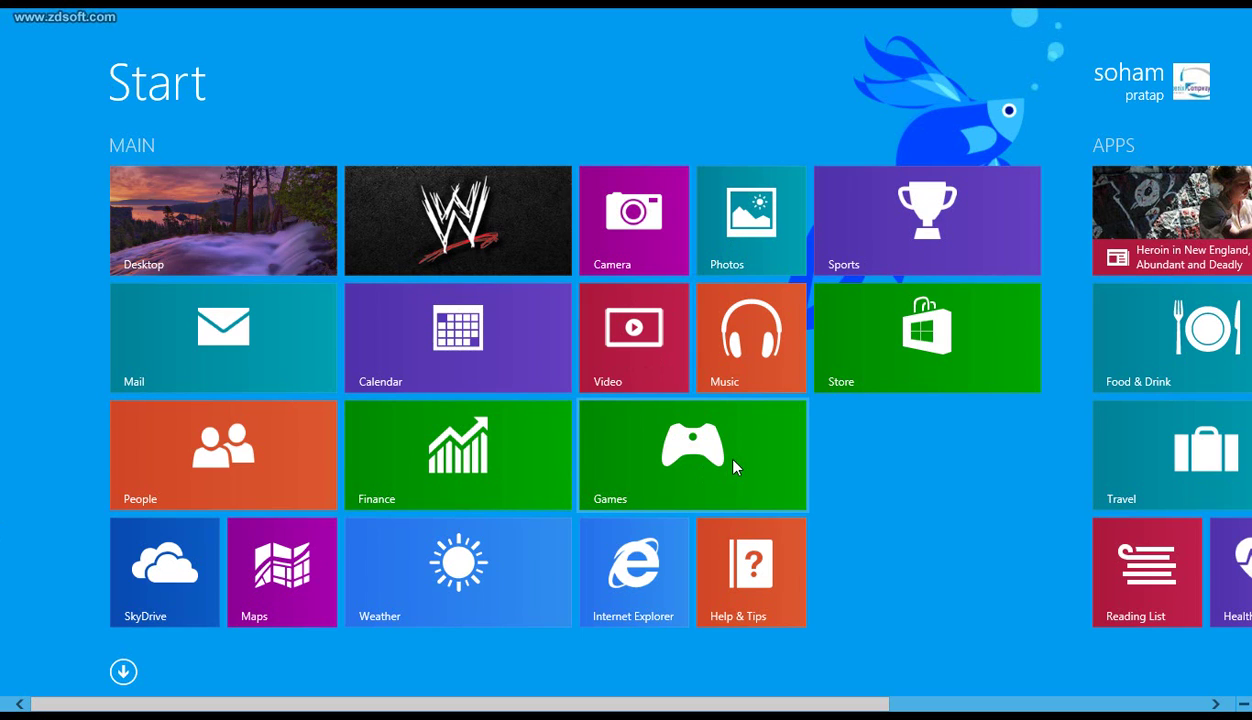
{"action": "right_click", "coordinate": [951, 318]}
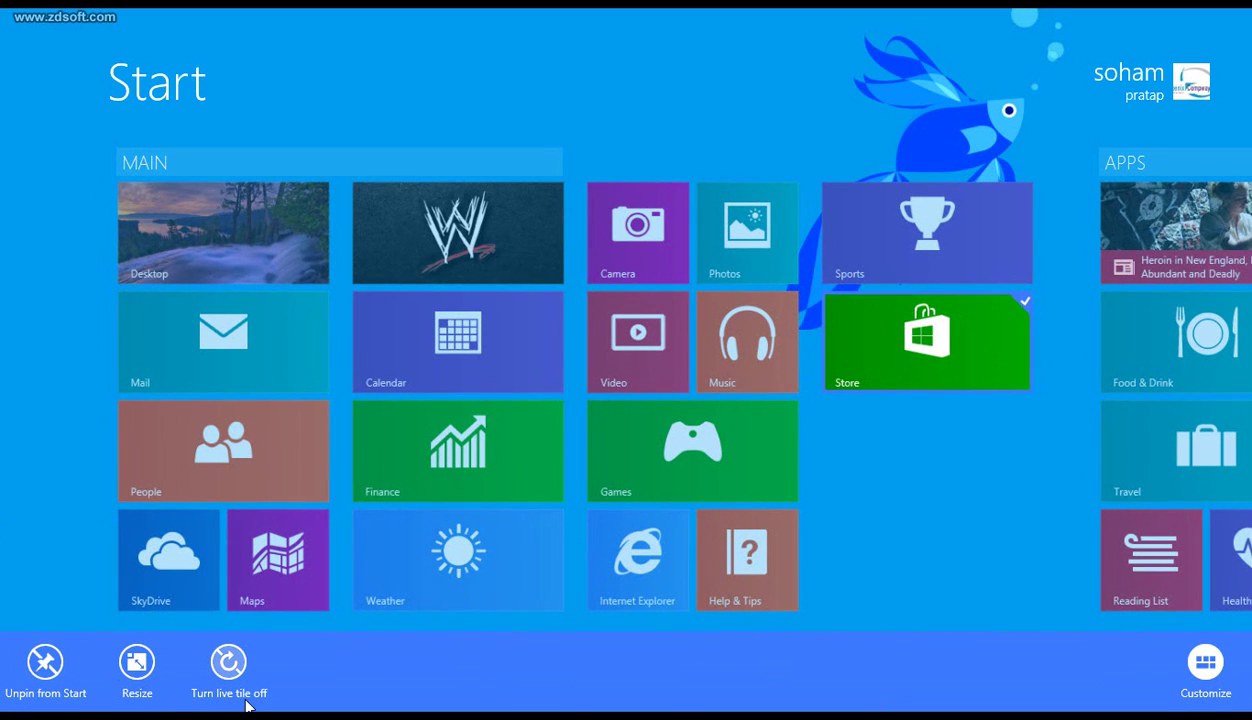
{"action": "left_click", "coordinate": [140, 665]}
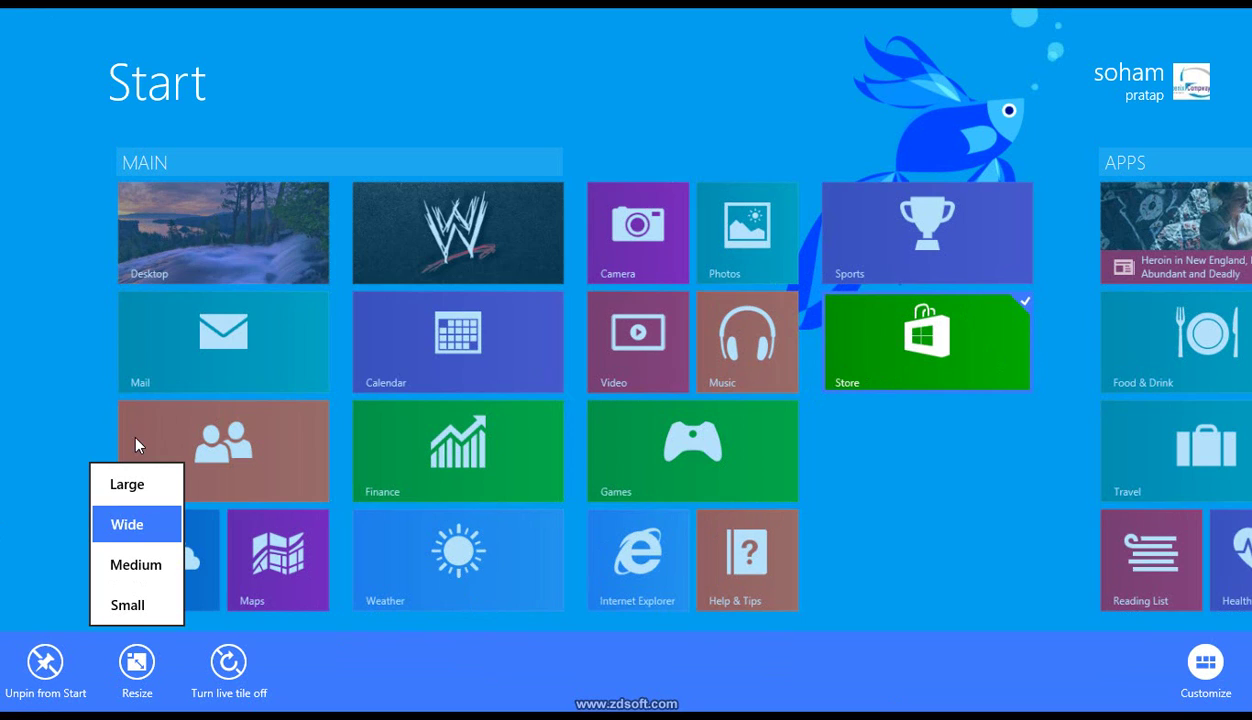
{"action": "left_click", "coordinate": [130, 487]}
{"action": "left_click", "coordinate": [116, 683]}
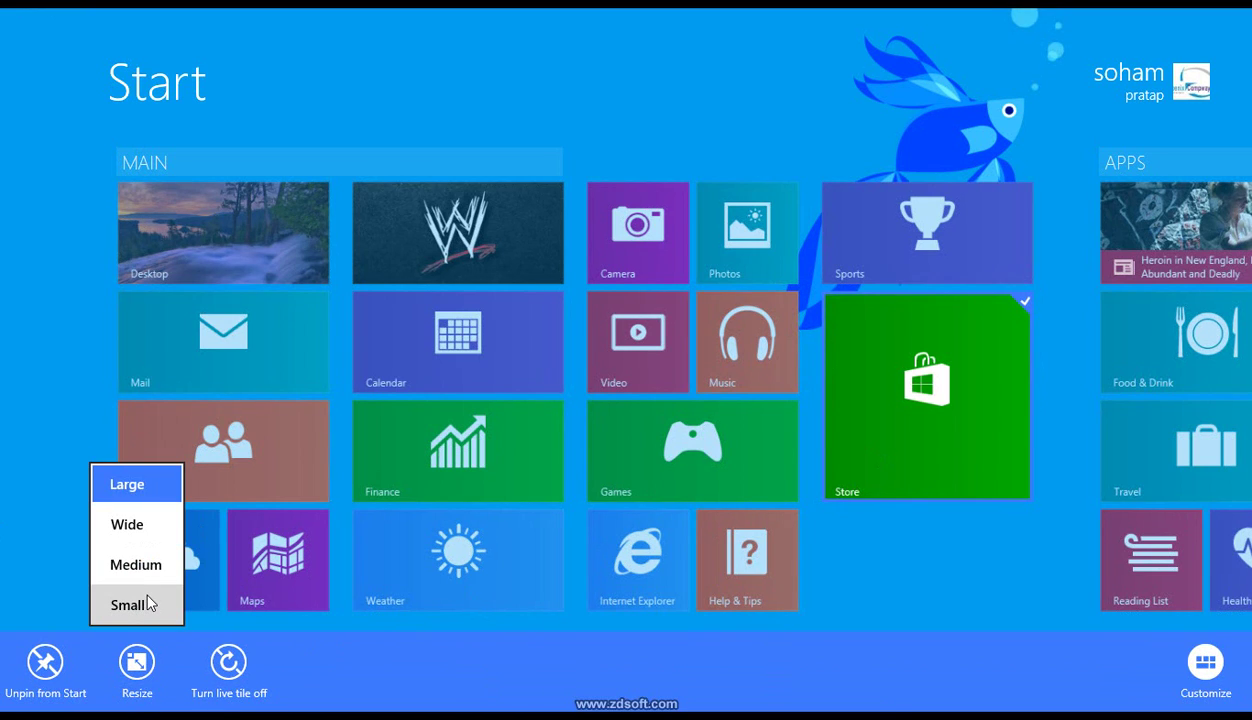
{"action": "left_click", "coordinate": [148, 602]}
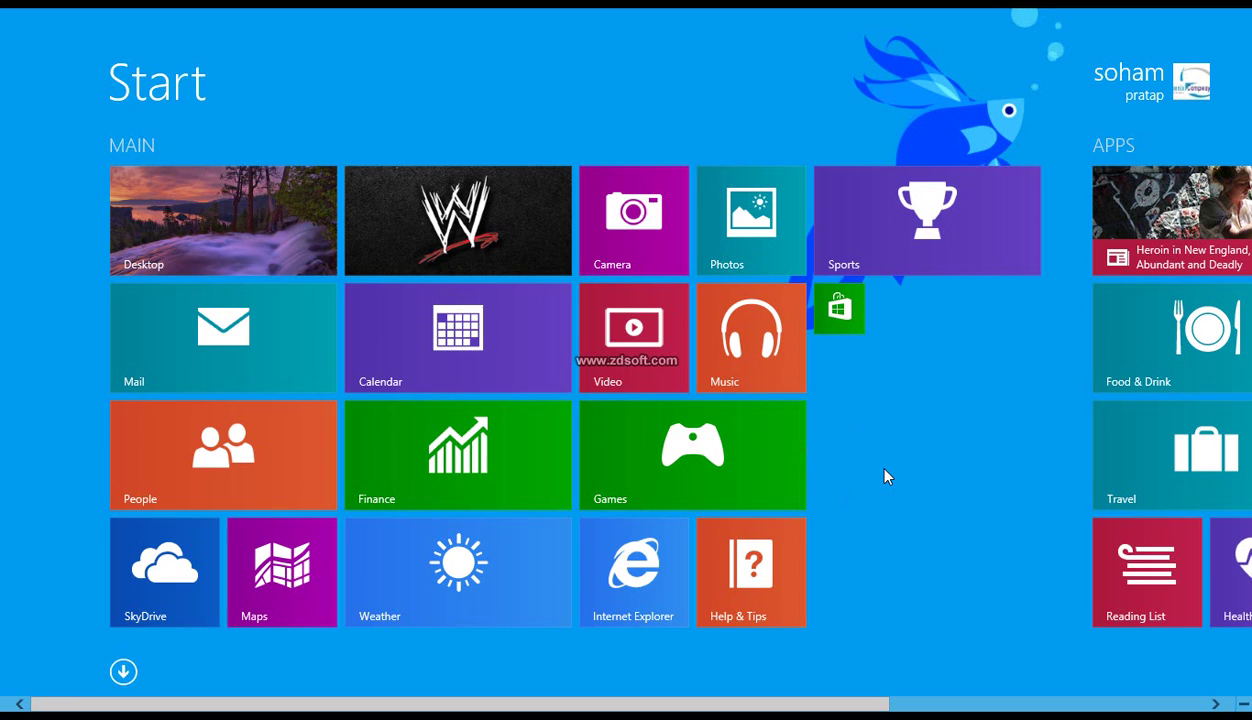
- Select the Photos, Camera, Video and Music tiles and drag them into a new group
{"action": "right_click", "coordinate": [742, 215]}
{"action": "right_click", "coordinate": [631, 208]}
{"action": "right_click", "coordinate": [645, 335]}
{"action": "right_click", "coordinate": [745, 335]}
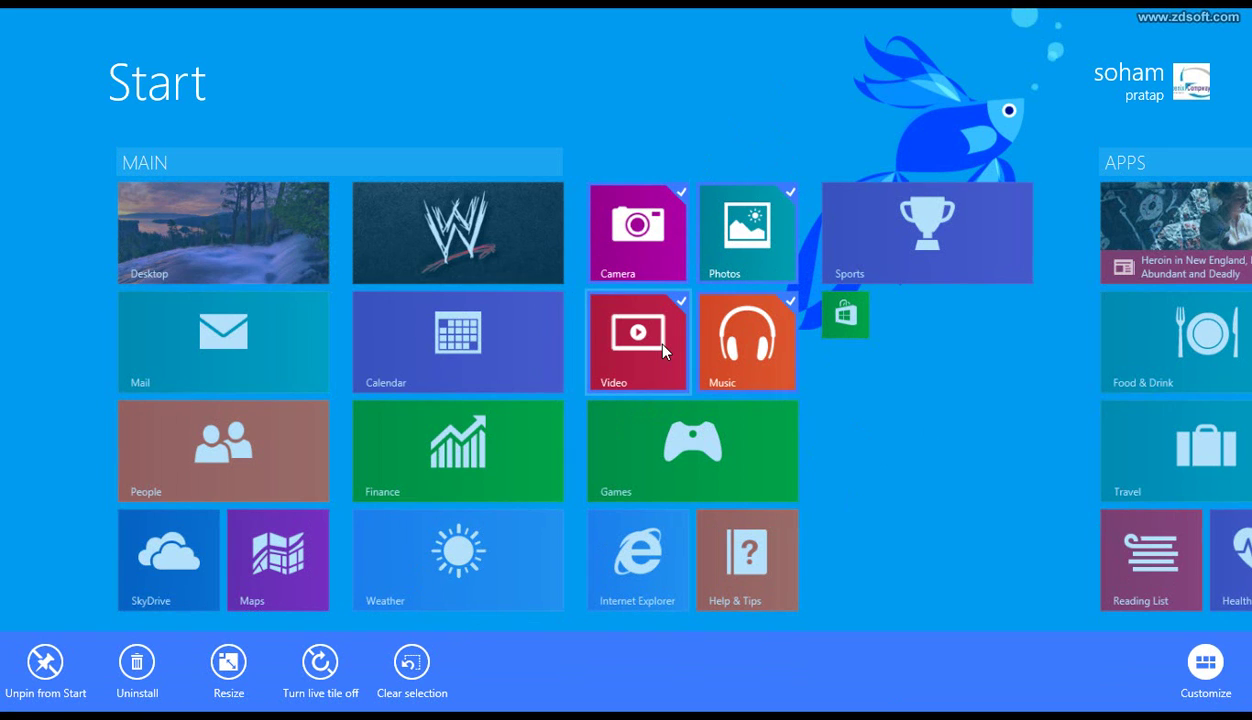
{"action": "left_click_drag", "start_coordinate": [662, 345], "coordinate": [1210, 242]}
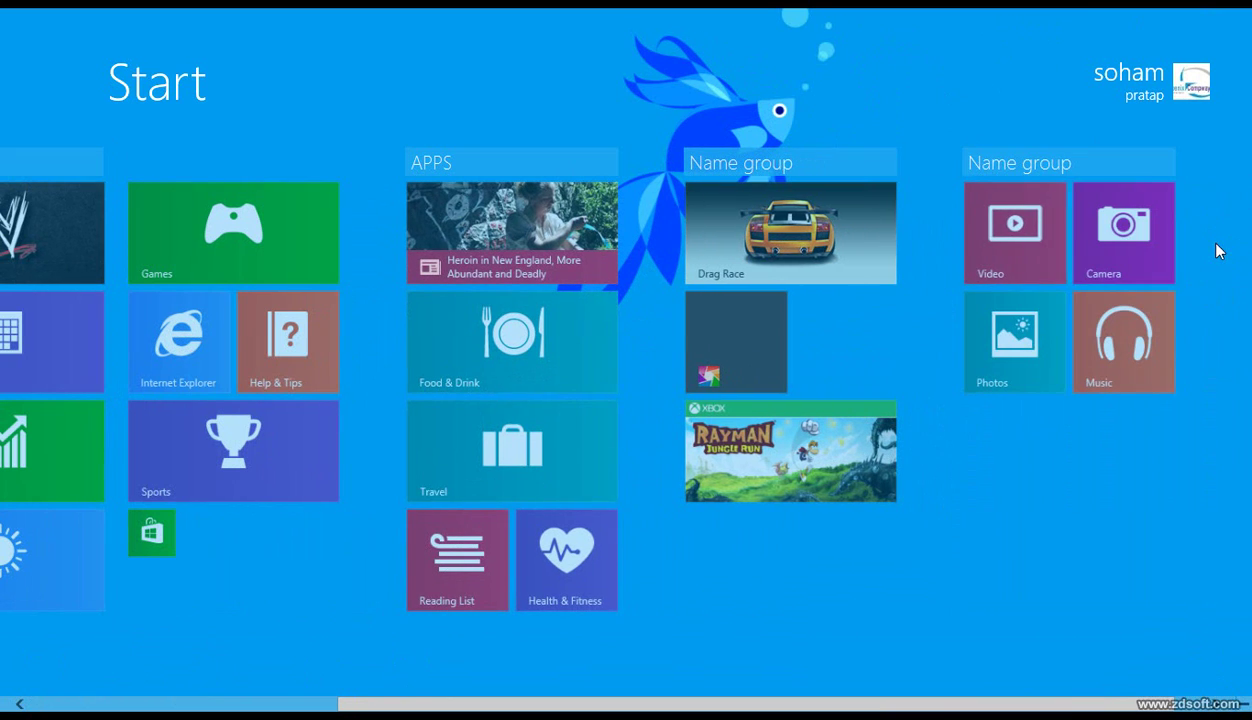
- Name the new tile group 'cam/vid/pho/'
{"action": "left_click", "coordinate": [1068, 164]}
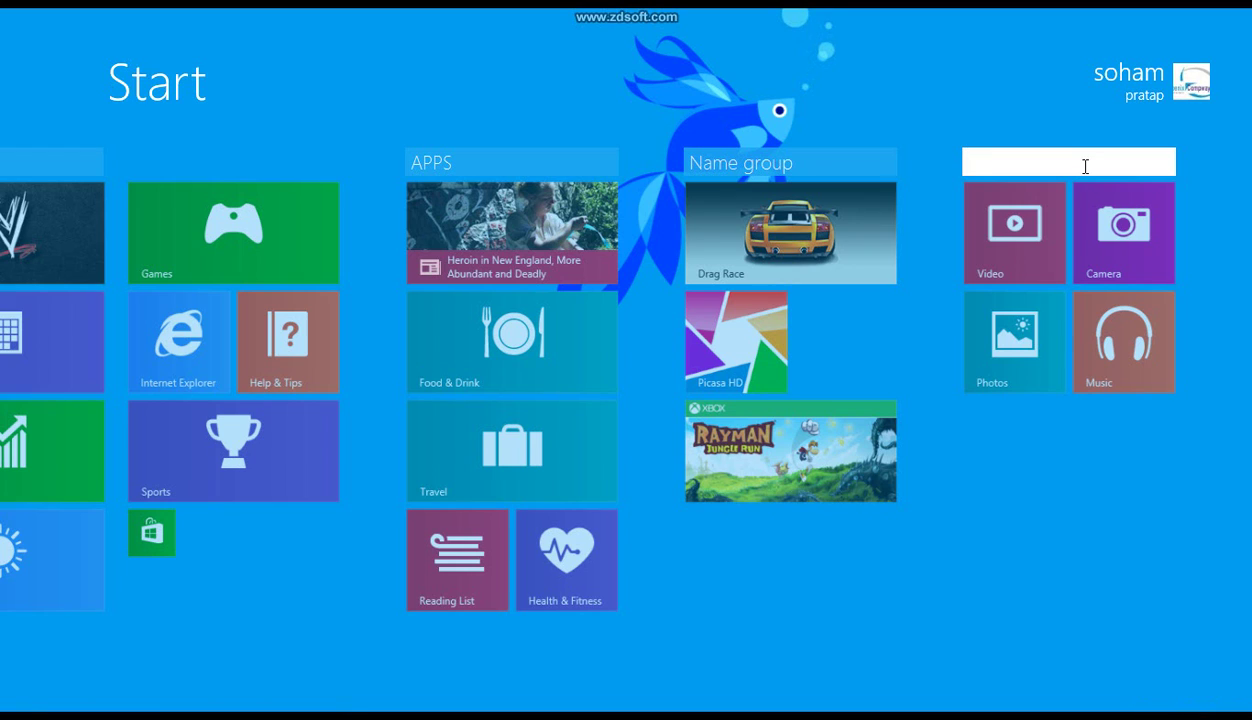
{"action": "type", "text": "cam/"}
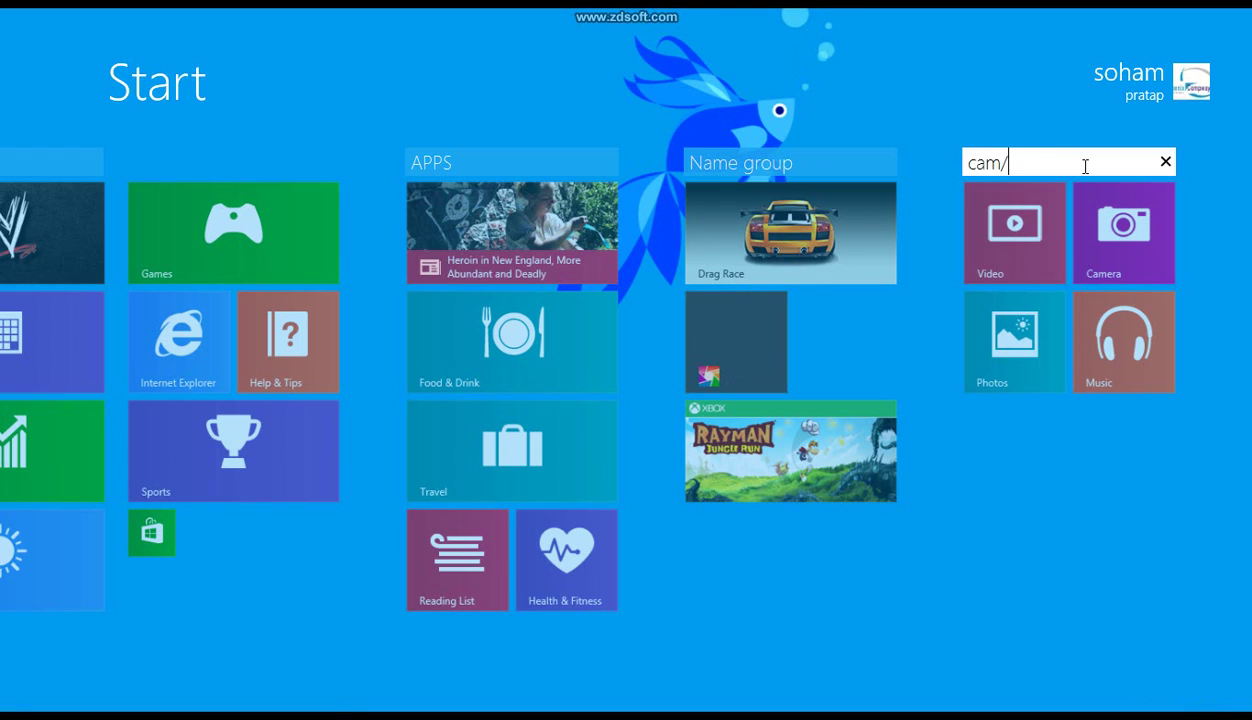
{"action": "type", "text": "vid/p"}
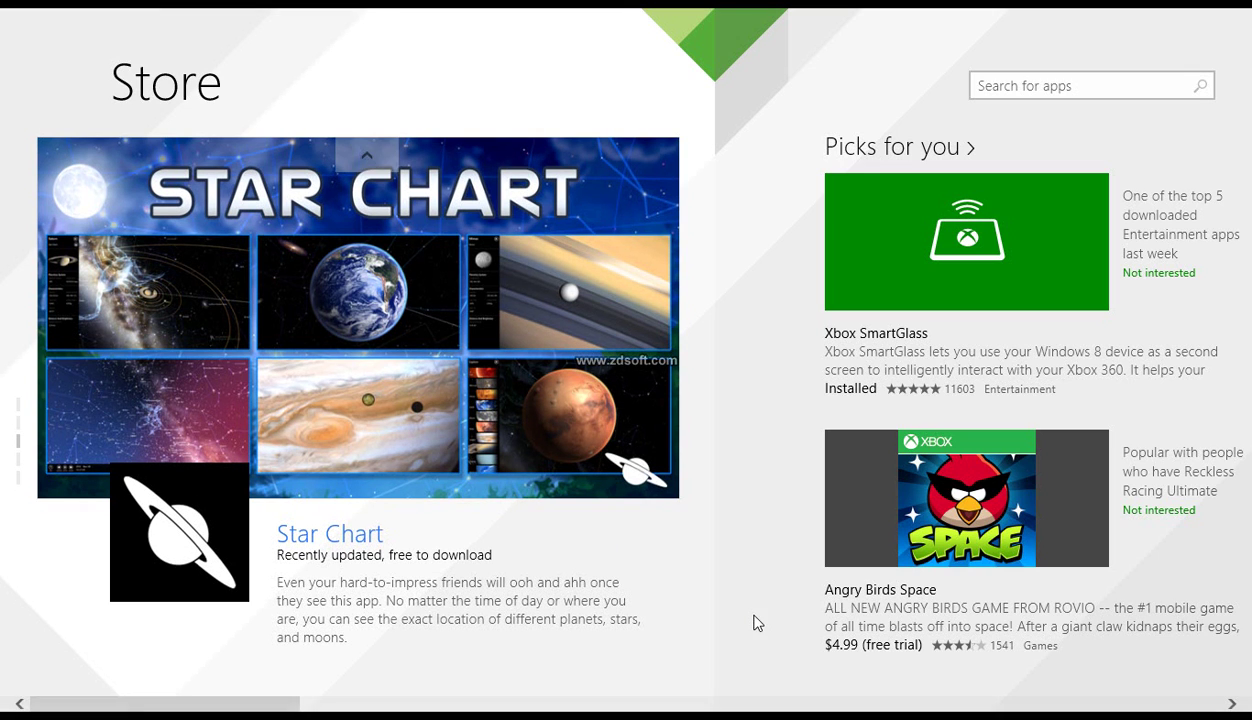
- View the featured app from the Store home page banner
{"action": "left_click", "coordinate": [687, 543]}
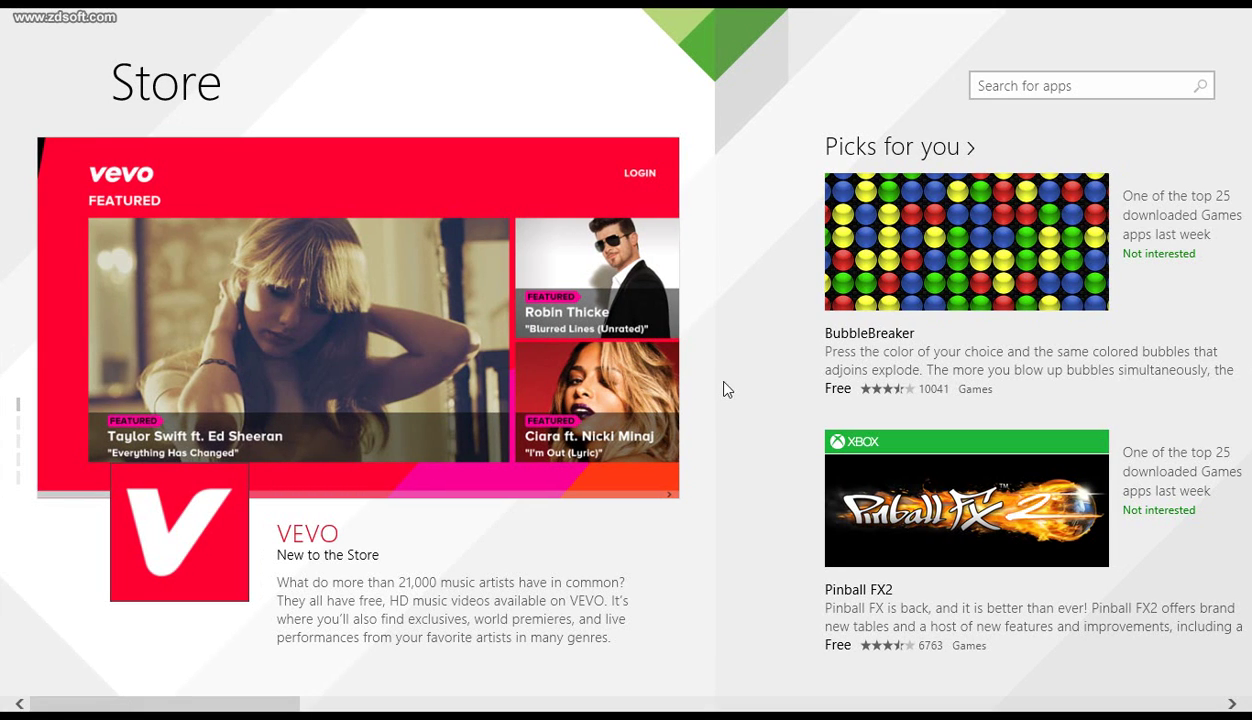
- Scroll the Store home page and mark BubbleBreaker as Not interested
{"action": "scroll", "coordinate": [768, 414], "scroll_direction": "down", "scroll_amount": 3}
{"action": "scroll", "coordinate": [768, 414], "scroll_direction": "down", "scroll_amount": 8}
{"action": "scroll", "coordinate": [768, 414], "scroll_direction": "down", "scroll_amount": 2}
{"action": "scroll", "coordinate": [768, 414], "scroll_direction": "up", "scroll_amount": 6}
{"action": "scroll", "coordinate": [768, 414], "scroll_direction": "up", "scroll_amount": 7}
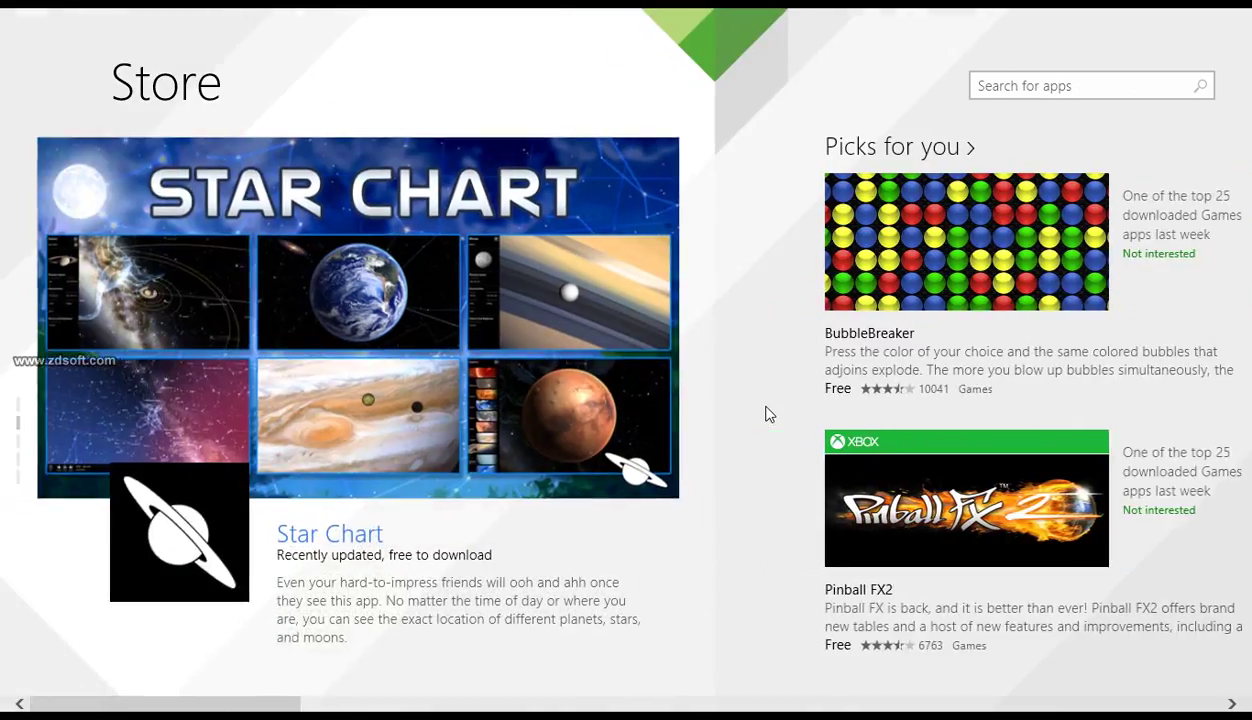
{"action": "scroll", "coordinate": [768, 414], "scroll_direction": "down", "scroll_amount": 4}
{"action": "left_click", "coordinate": [711, 255]}
- Scroll on to browse the Top paid and Top free lists
{"action": "scroll", "coordinate": [795, 107], "scroll_direction": "down", "scroll_amount": 5}
{"action": "scroll", "coordinate": [795, 107], "scroll_direction": "down", "scroll_amount": 5}
{"action": "scroll", "coordinate": [795, 107], "scroll_direction": "up", "scroll_amount": 3}
{"action": "scroll", "coordinate": [795, 107], "scroll_direction": "down", "scroll_amount": 2}
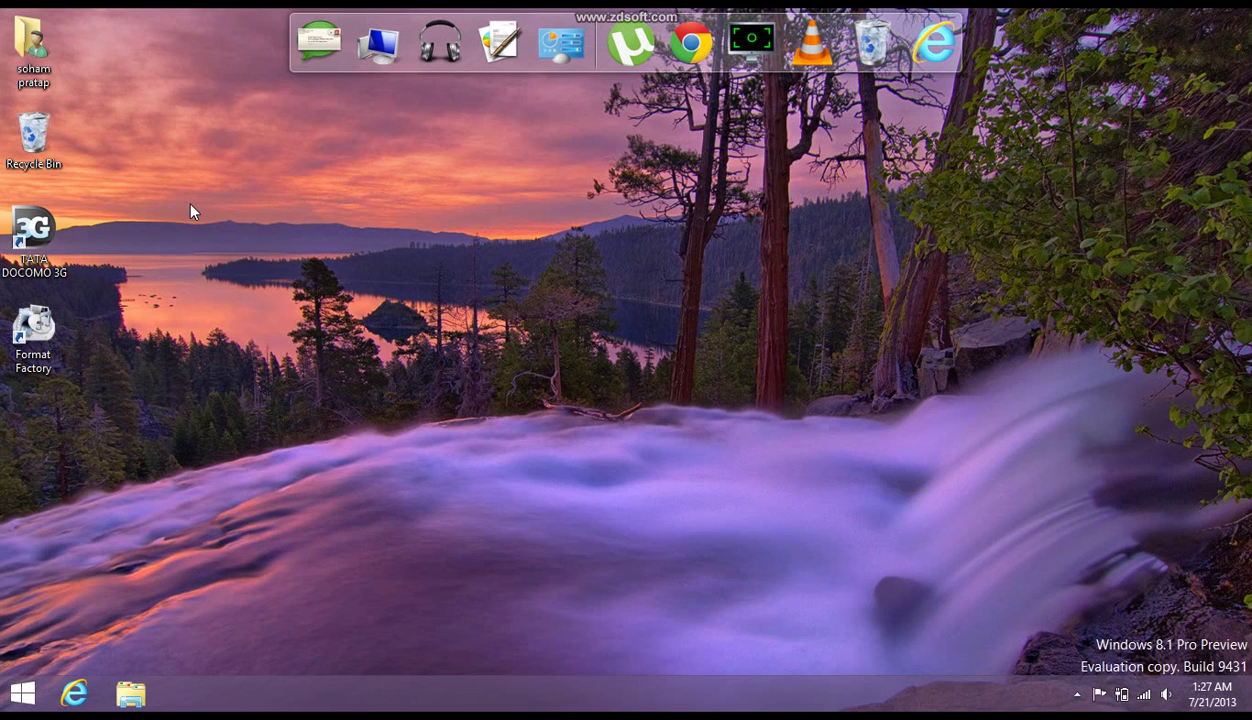
- Return to the Start screen using the taskbar Start button
{"action": "left_click", "coordinate": [32, 700]}
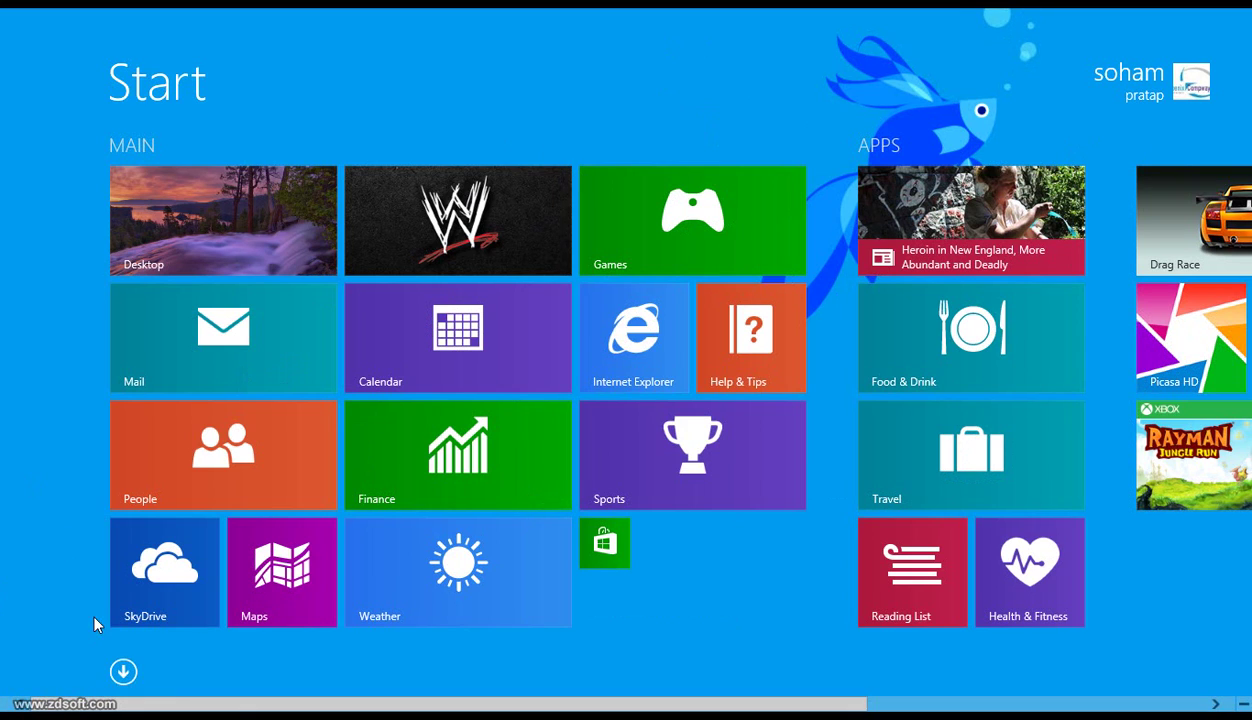
{"action": "left_click", "coordinate": [123, 671]}
{"action": "scroll", "coordinate": [481, 377], "scroll_direction": "down", "scroll_amount": 3}
{"action": "scroll", "coordinate": [82, 672], "scroll_direction": "up", "scroll_amount": 3}
{"action": "left_click", "coordinate": [123, 671]}
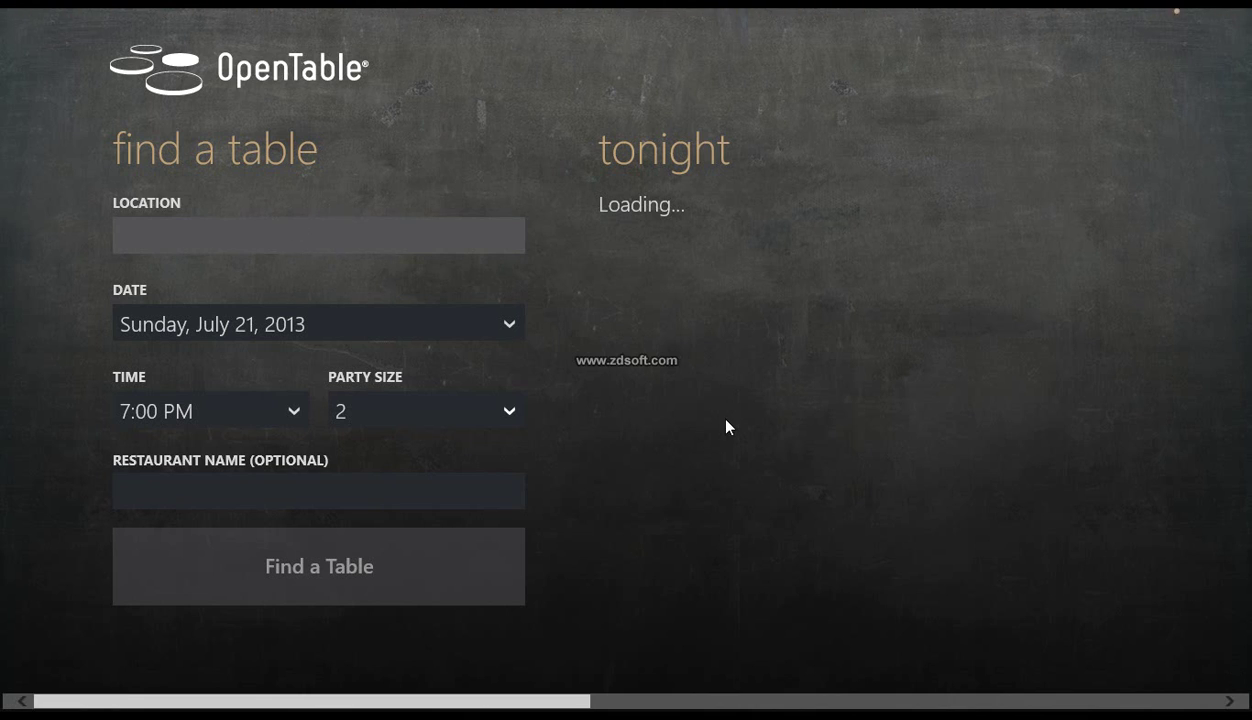
- From the desktop, go to Personalization > Color and drag Color intensity to its minimum
{"action": "key", "text": "super"}
{"action": "left_click", "coordinate": [210, 220]}
{"action": "mouse_move", "coordinate": [1250, 2]}
{"action": "left_click", "coordinate": [1212, 545]}
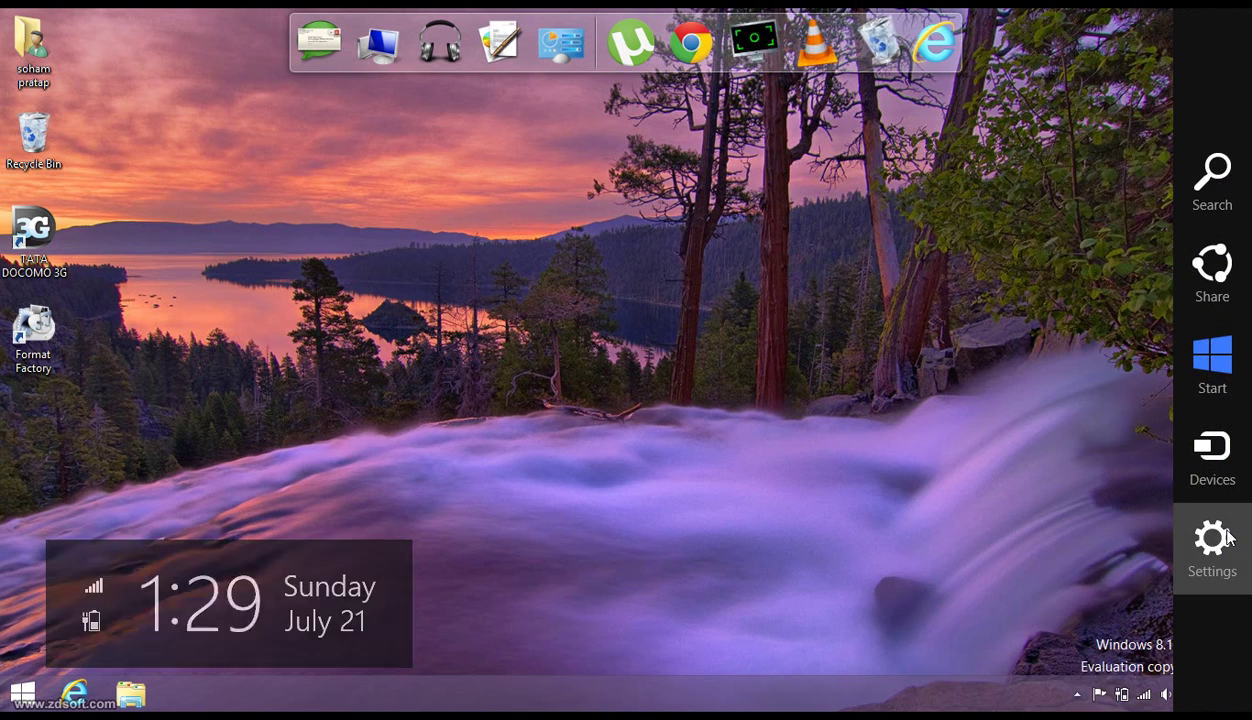
{"action": "left_click", "coordinate": [1058, 192]}
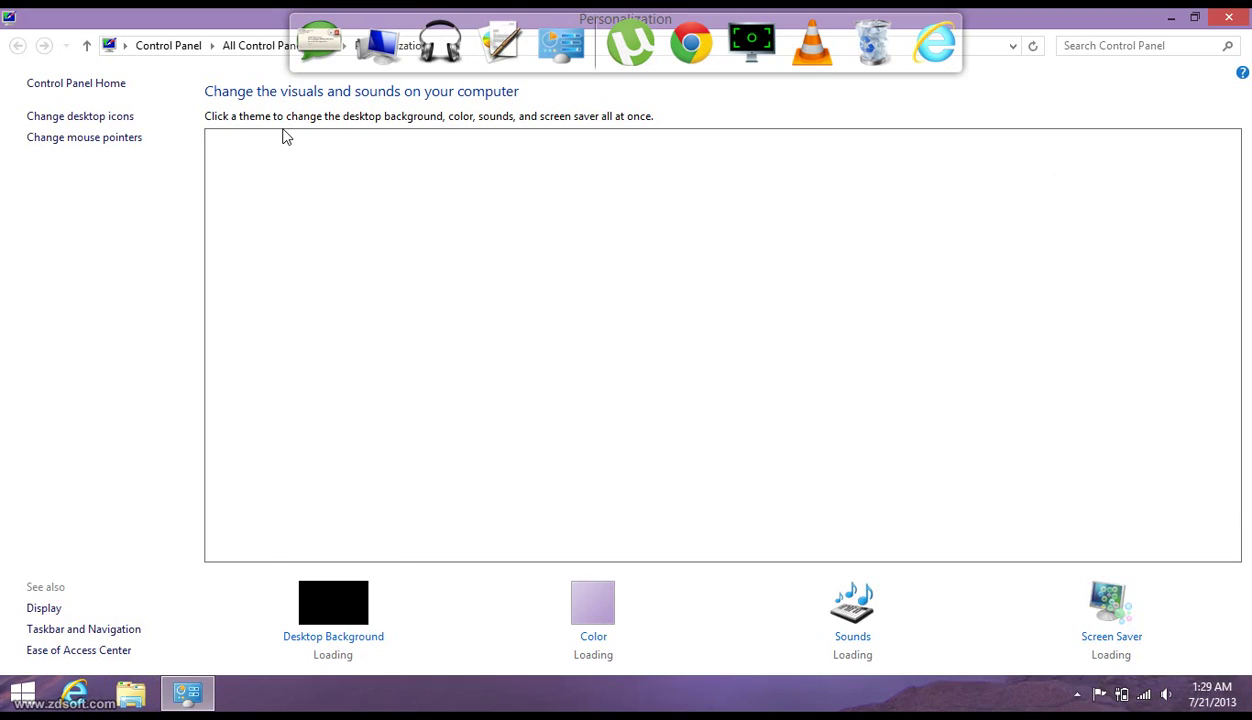
{"action": "left_click", "coordinate": [601, 614]}
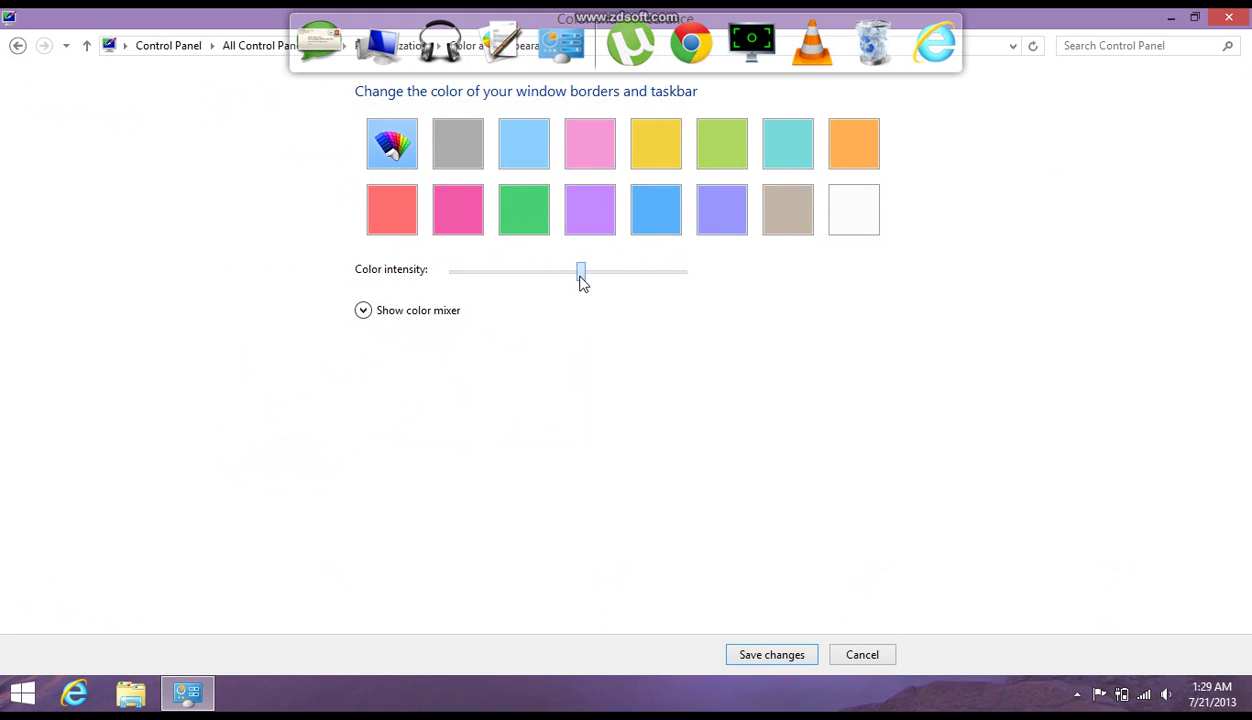
{"action": "left_click_drag", "start_coordinate": [580, 275], "coordinate": [409, 316]}
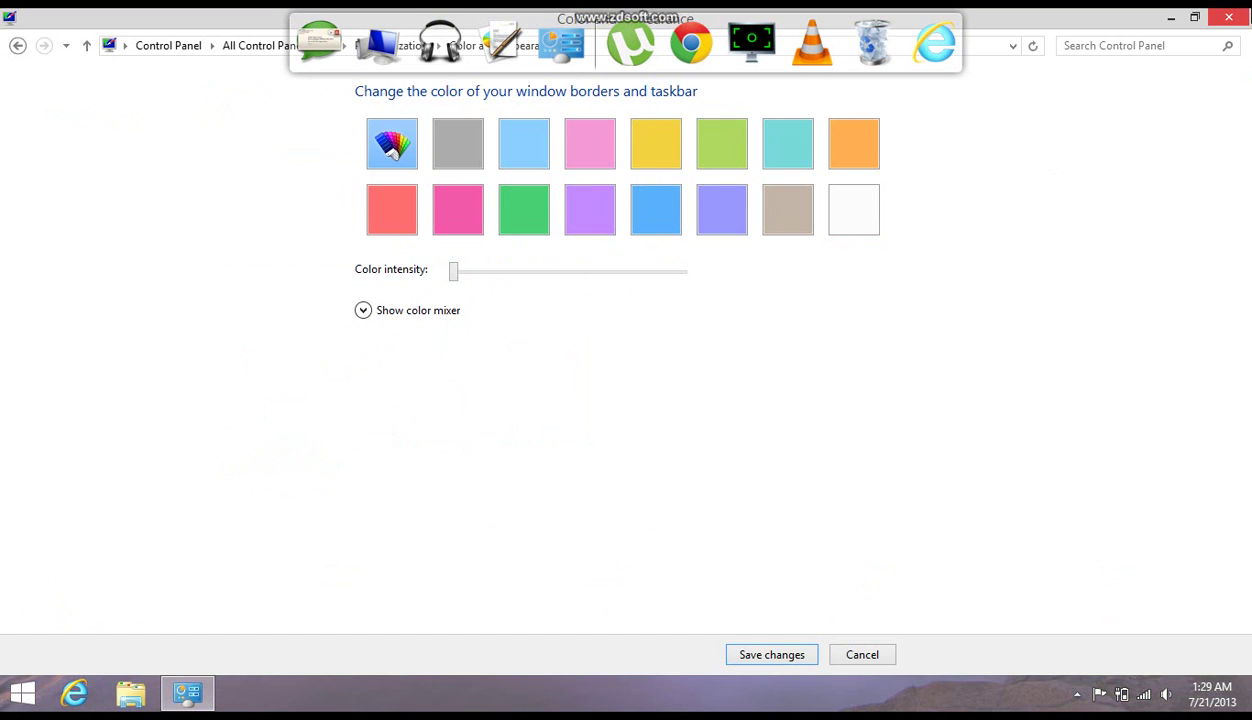
- Save the lowered colour intensity, close Personalization, and return to the desktop
{"action": "left_click", "coordinate": [771, 655]}
{"action": "key", "text": "alt+F4"}
{"action": "key", "text": "super"}
{"action": "scroll", "coordinate": [1084, 573], "scroll_direction": "down", "scroll_amount": 5}
{"action": "scroll", "coordinate": [61, 592], "scroll_direction": "up", "scroll_amount": 2}
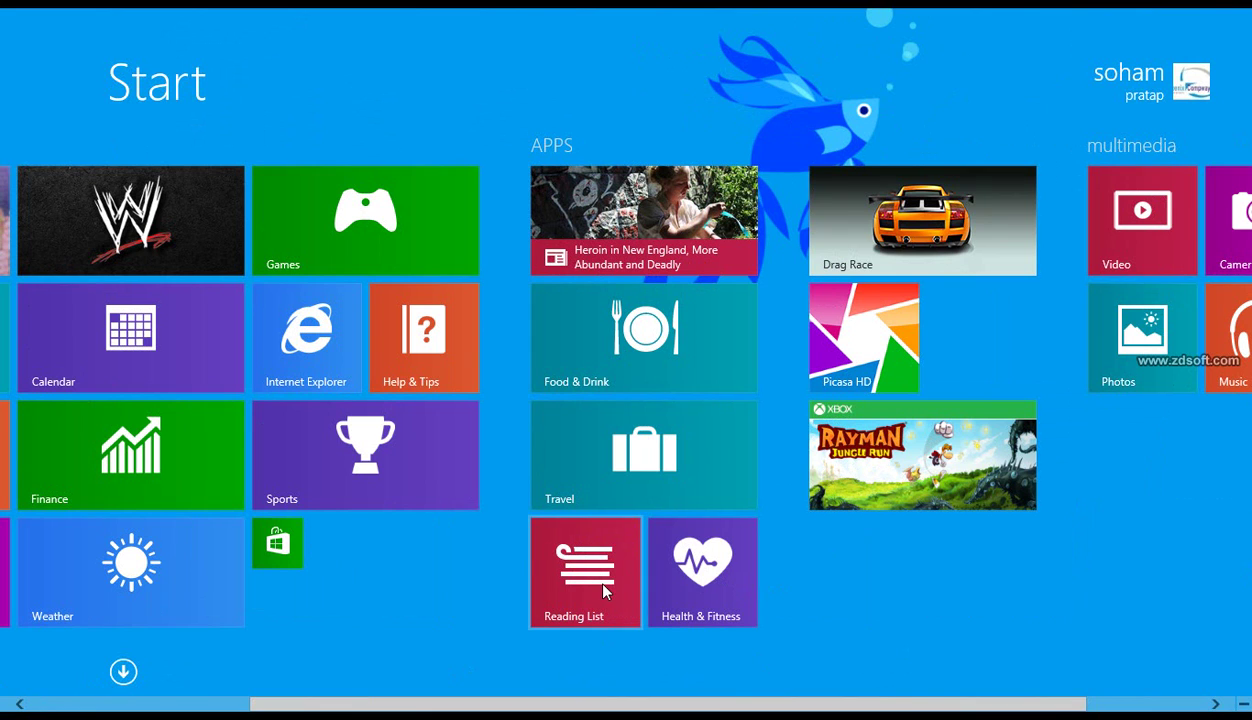
{"action": "scroll", "coordinate": [4, 345], "scroll_direction": "up", "scroll_amount": 4}
{"action": "left_click", "coordinate": [260, 226]}
- Open the Computer window and bring up its system properties
{"action": "key", "text": "super+e"}
{"action": "right_click", "coordinate": [375, 331]}
{"action": "left_click", "coordinate": [490, 523]}
- Close the System and Computer windows, launch Google Chrome from Start, and open a new tab
{"action": "left_click", "coordinate": [1228, 17]}
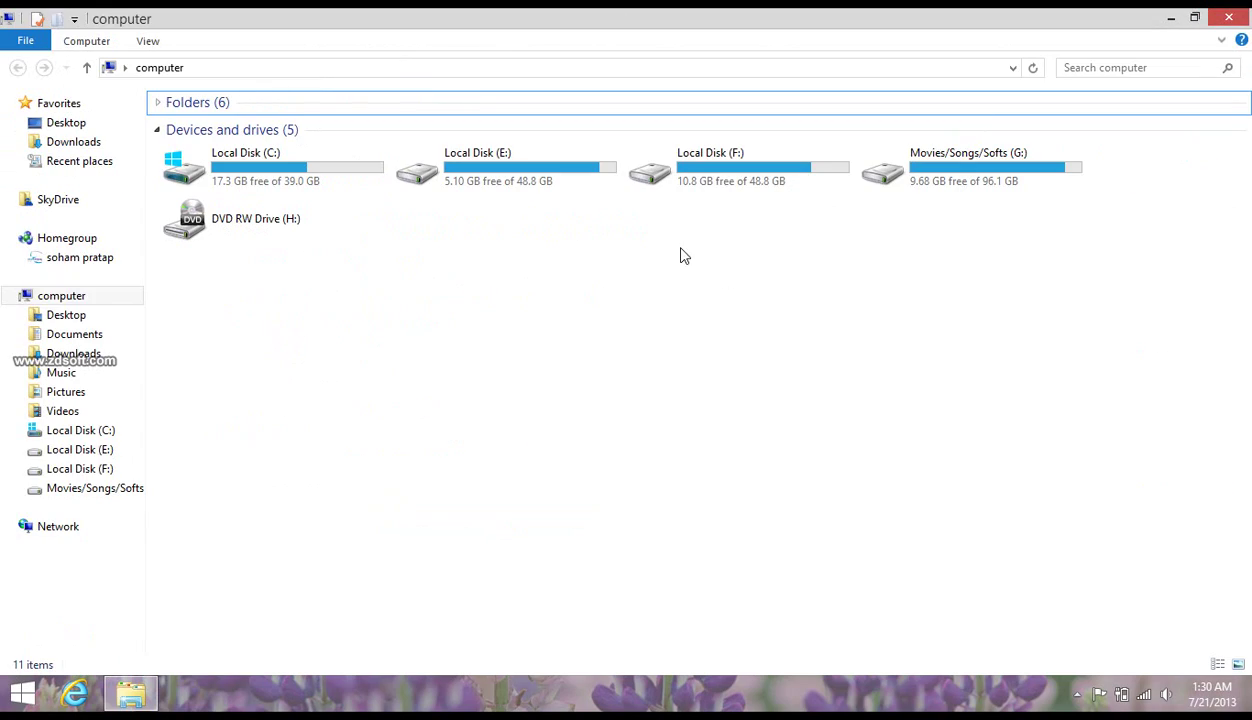
{"action": "left_click", "coordinate": [1241, 12]}
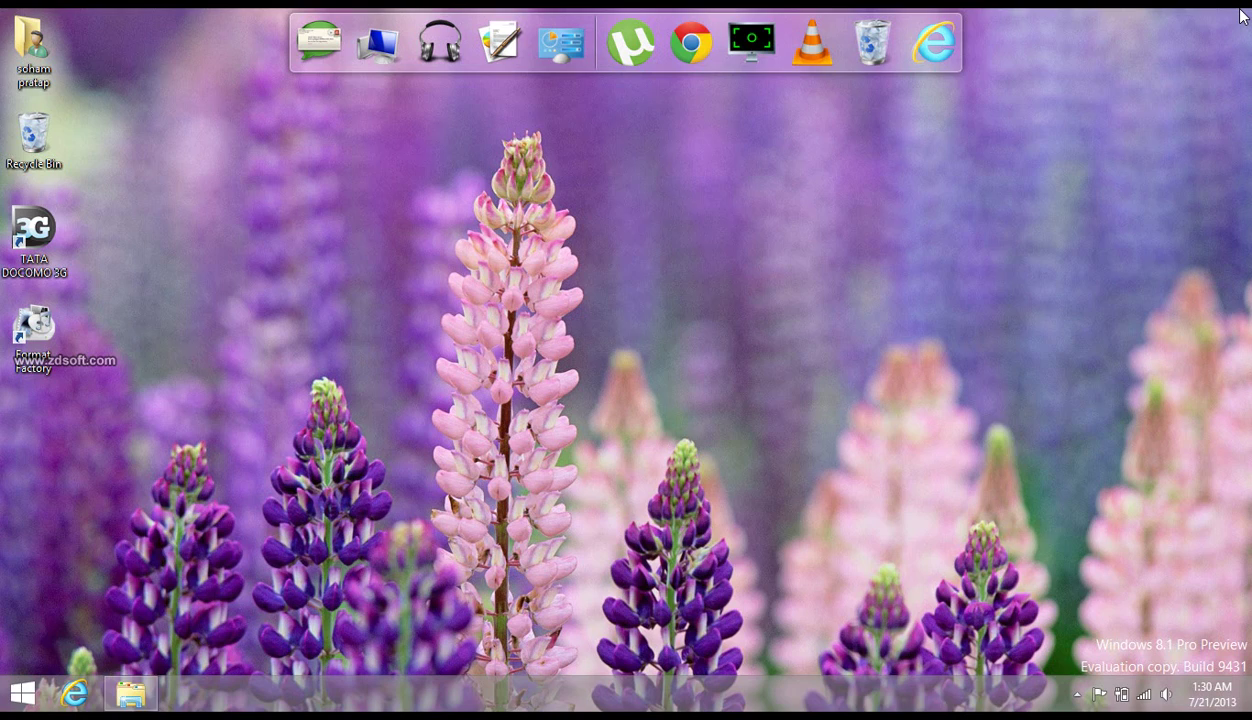
{"action": "key", "text": "super"}
{"action": "key", "text": "super"}
{"action": "left_click", "coordinate": [682, 40]}
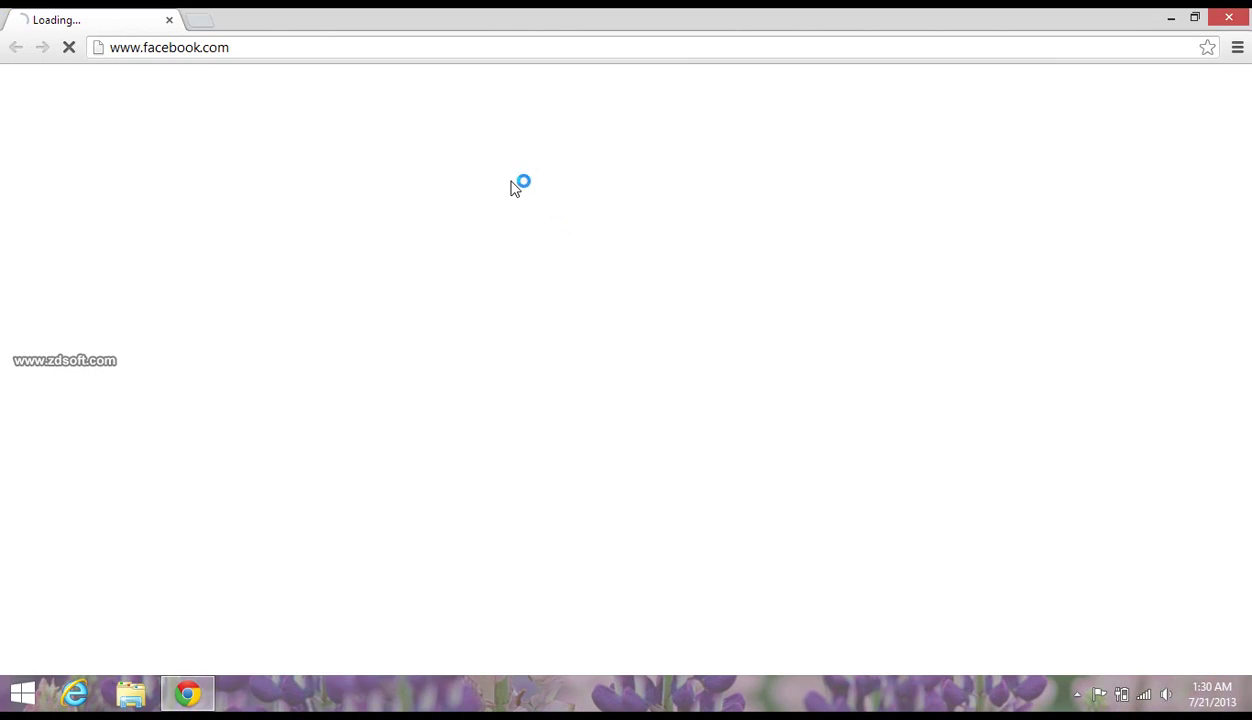
{"action": "left_click", "coordinate": [201, 20]}
- Close the Facebook tab and search Google for 'windows 8.1'
{"action": "left_click", "coordinate": [169, 20]}
{"action": "type", "text": "www.google.co.in/?gws_rd=cr"}
{"action": "key", "text": "Return"}
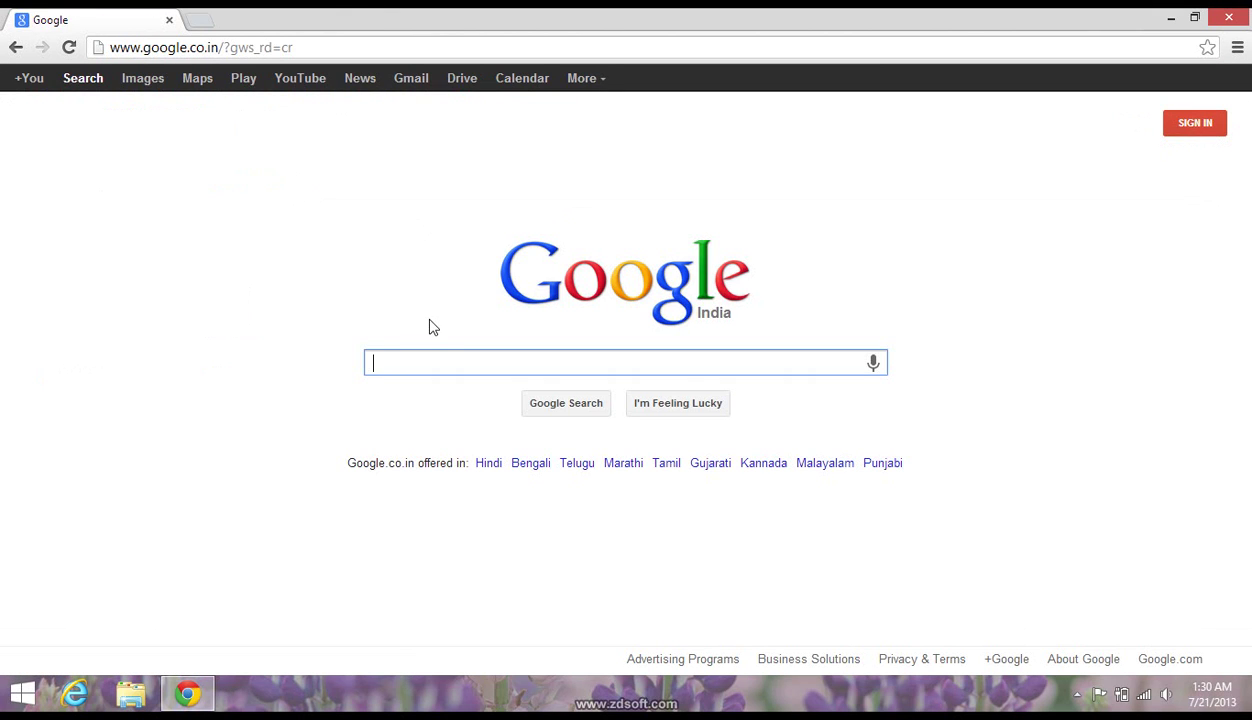
{"action": "type", "text": "ww"}
{"action": "key", "text": "BackSpace"}
{"action": "key", "text": "BackSpace"}
{"action": "type", "text": "windows 8.1"}
{"action": "key", "text": "Return"}
- Open the Download Windows 8.1 Preview result and go to its ISO files page
{"action": "left_click", "coordinate": [337, 243]}
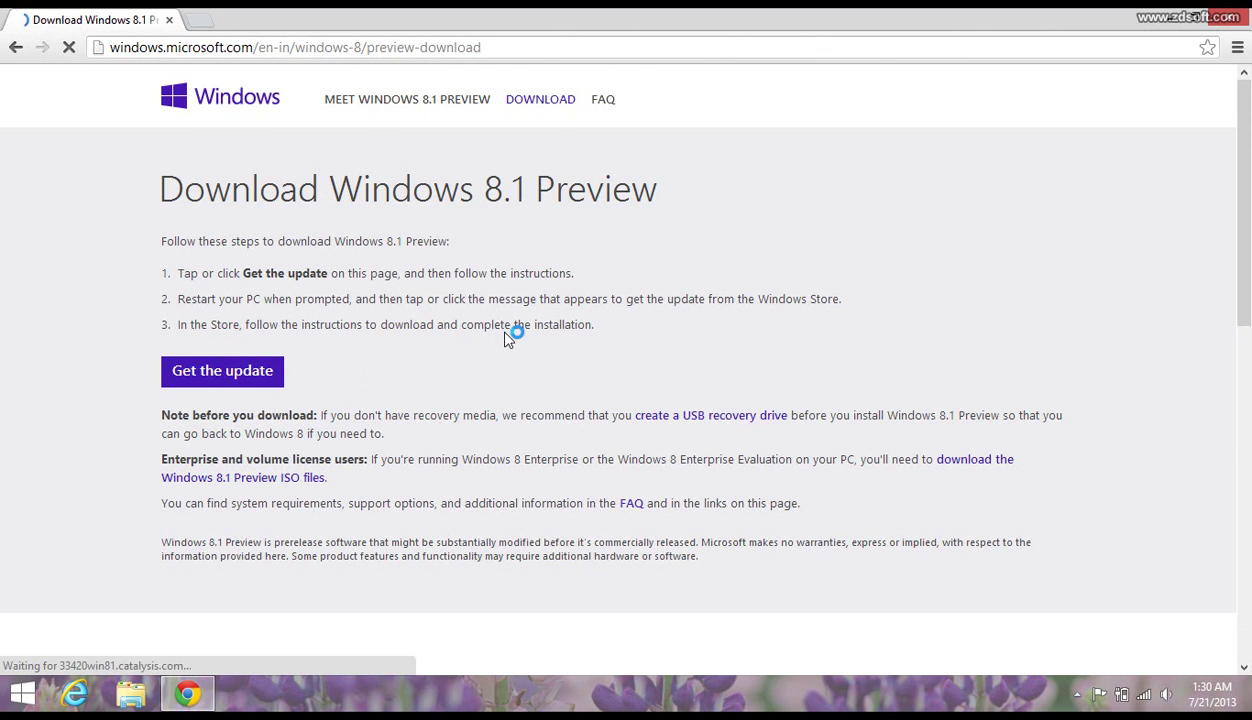
{"action": "scroll", "coordinate": [505, 340], "scroll_direction": "down", "scroll_amount": 1}
{"action": "scroll", "coordinate": [505, 340], "scroll_direction": "up", "scroll_amount": 1}
{"action": "scroll", "coordinate": [368, 363], "scroll_direction": "down", "scroll_amount": 7}
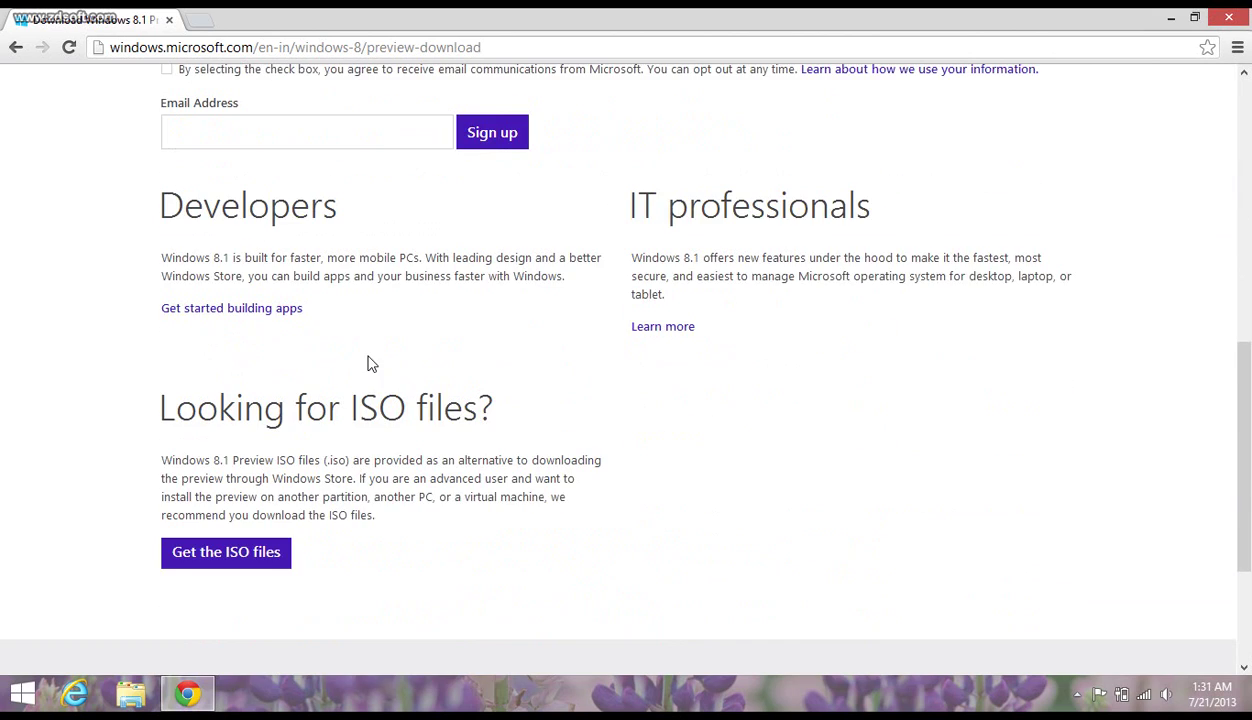
{"action": "scroll", "coordinate": [368, 363], "scroll_direction": "down", "scroll_amount": 1}
{"action": "left_click", "coordinate": [191, 453]}
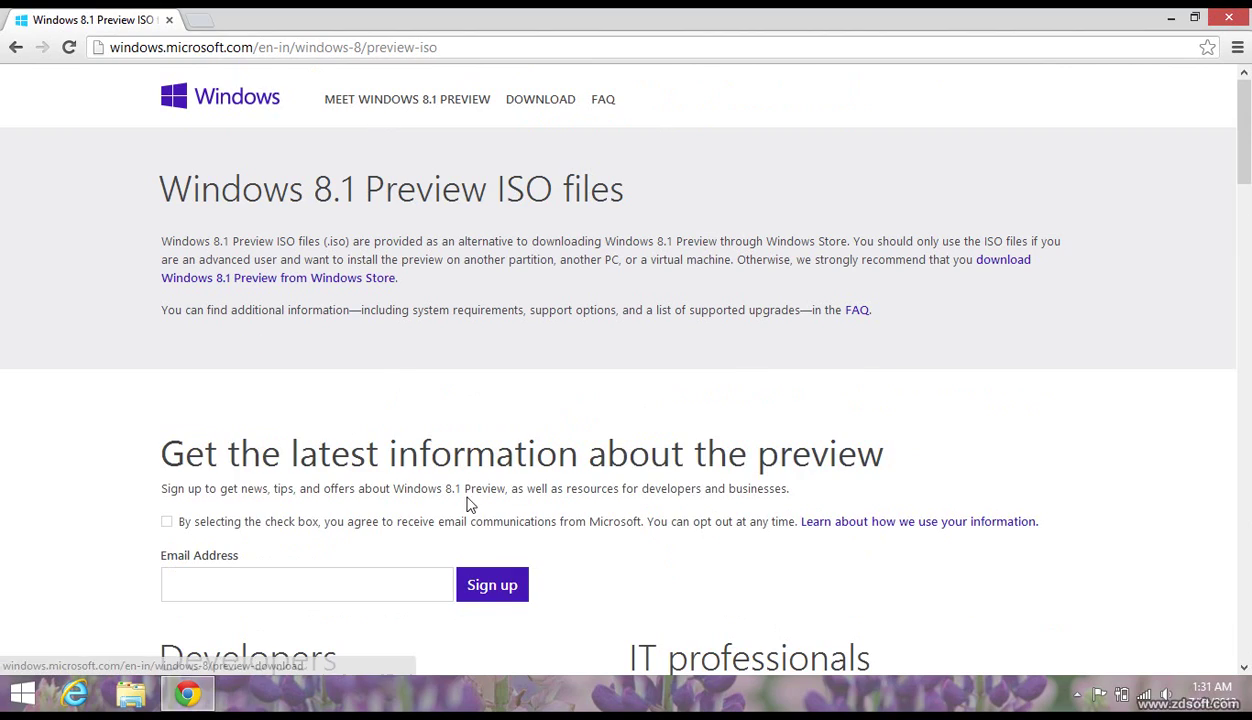
- Start the Windows 8.1 Preview ISO download, confirm it in IDM, and close the progress window
{"action": "scroll", "coordinate": [494, 524], "scroll_direction": "down", "scroll_amount": 3}
{"action": "scroll", "coordinate": [494, 524], "scroll_direction": "down", "scroll_amount": 5}
{"action": "scroll", "coordinate": [494, 533], "scroll_direction": "down", "scroll_amount": 1}
{"action": "left_click", "coordinate": [528, 552]}
{"action": "left_click", "coordinate": [619, 413]}
{"action": "left_click", "coordinate": [847, 153]}
- Close the Chrome browser window with Alt+F4
{"action": "key", "text": "alt+F4"}
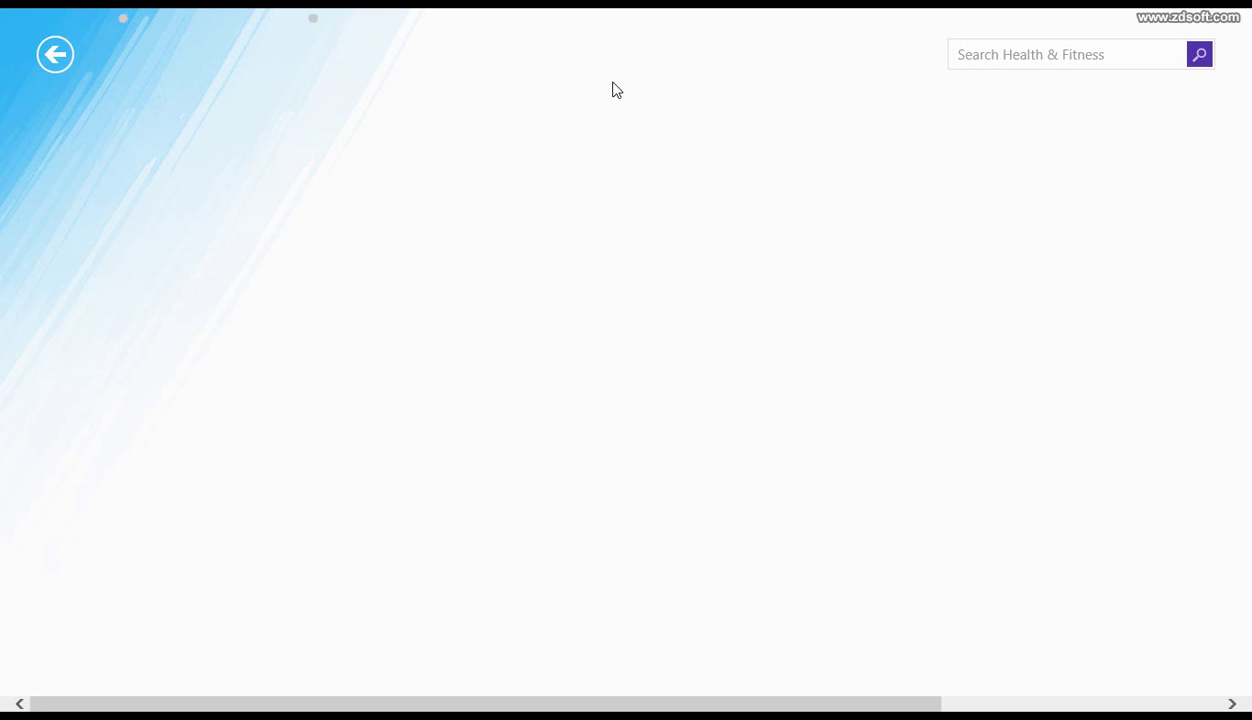
- Show the Diagnosis section of the Headache article in Health & Fitness
{"action": "left_click", "coordinate": [175, 397]}
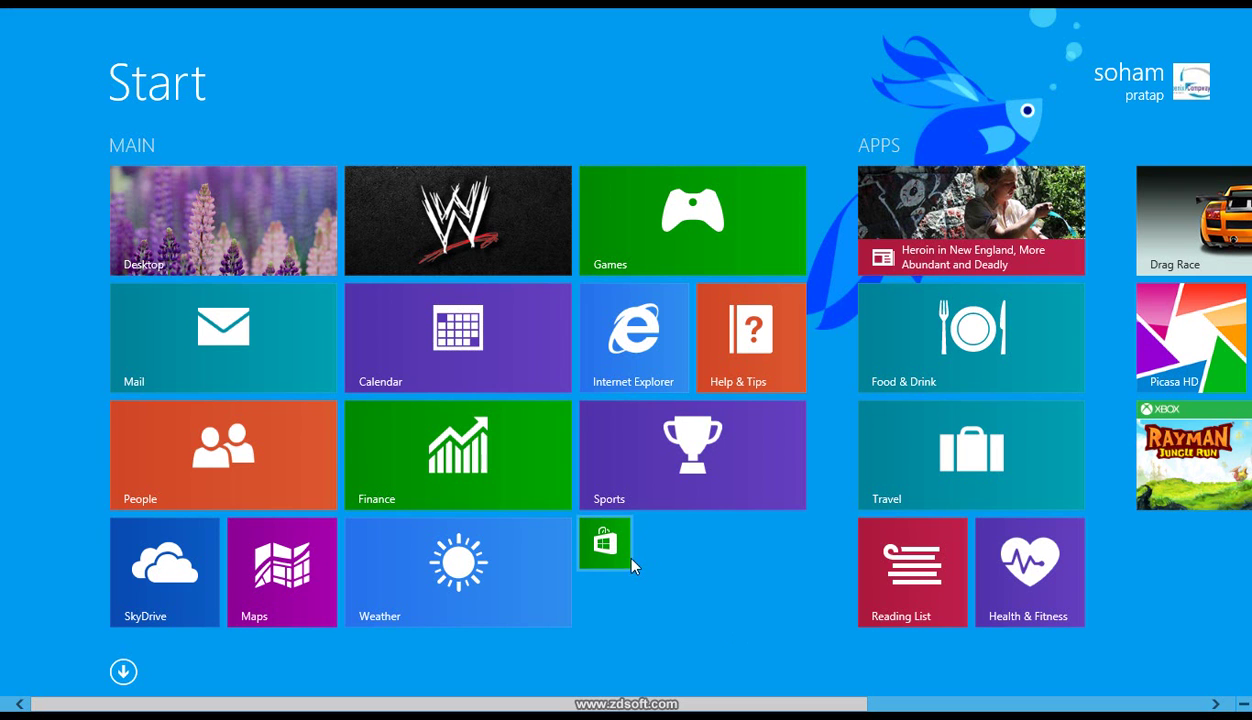
- Launch the Sports app from its Start screen tile
{"action": "left_click", "coordinate": [679, 491]}
- Close the OpenTable and Games apps from the left app switcher
{"action": "mouse_move", "coordinate": [3, 14]}
{"action": "mouse_move", "coordinate": [2, 160]}
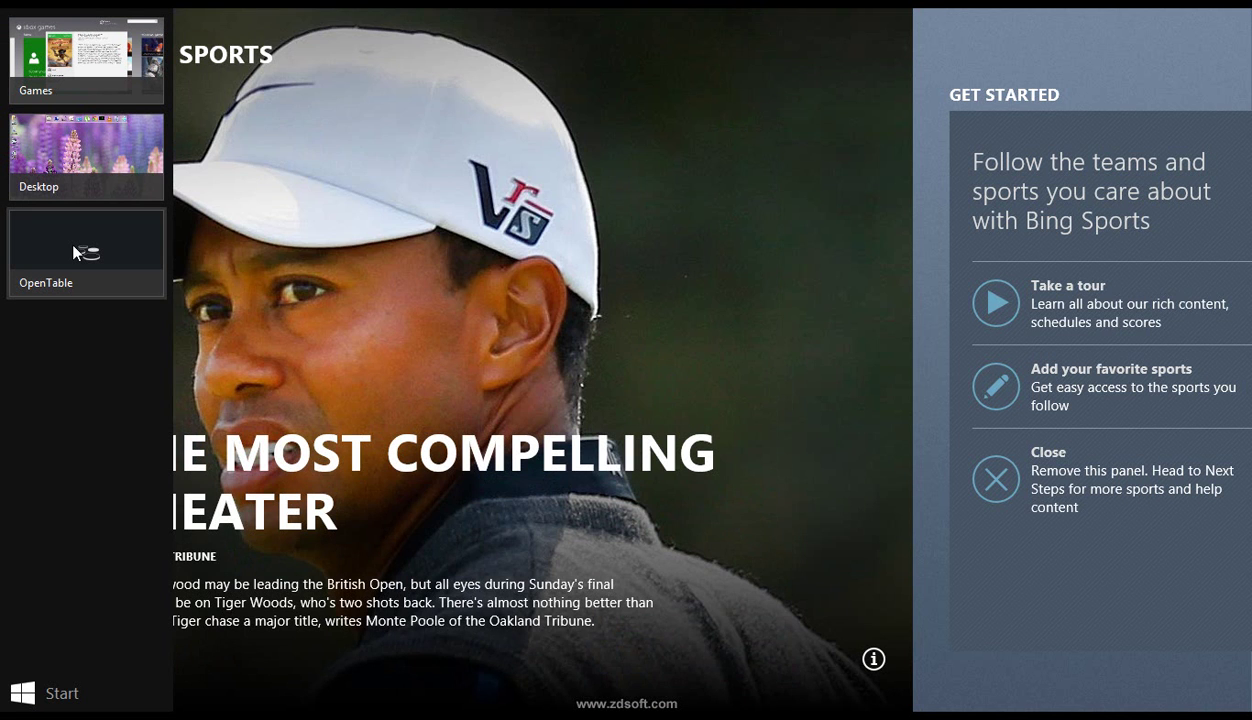
{"action": "right_click", "coordinate": [73, 246]}
{"action": "left_click", "coordinate": [145, 256]}
{"action": "right_click", "coordinate": [112, 66]}
{"action": "left_click", "coordinate": [142, 80]}
- Put the cursor in the Bing Sports search box to look up teams or sports
{"action": "left_click", "coordinate": [1070, 56]}
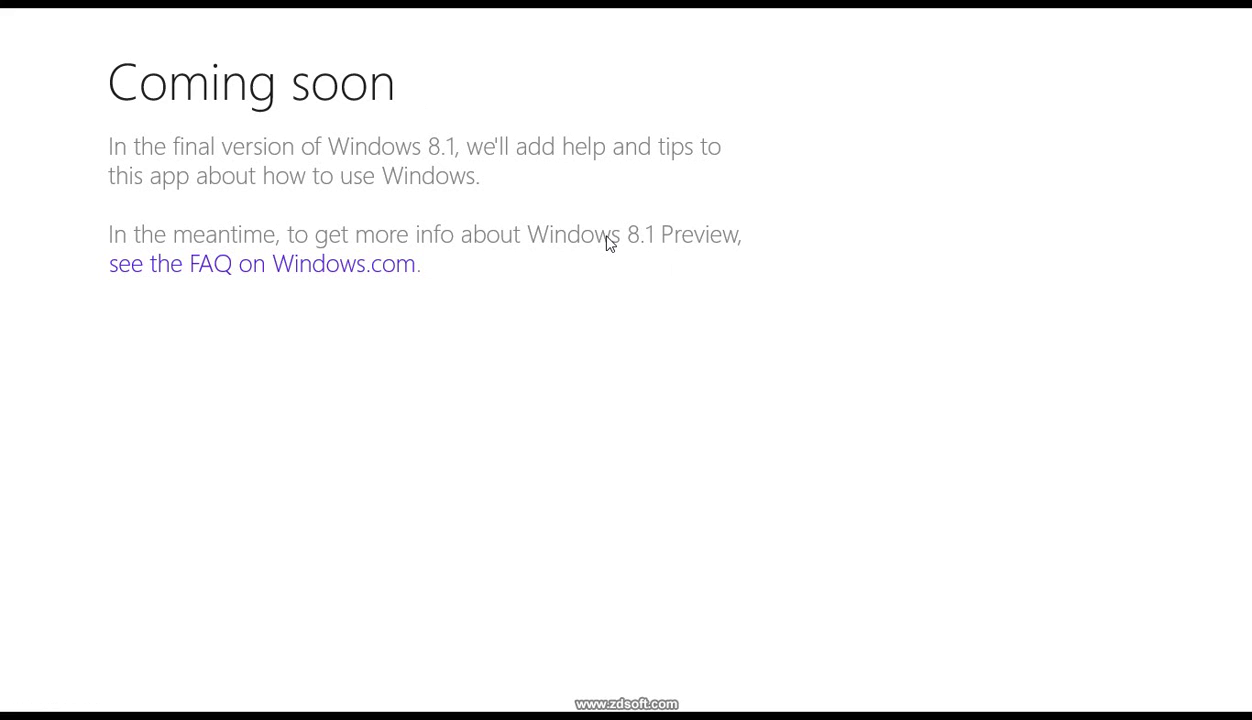
- Leave Help & Tips and go back to the Start screen with the Windows key
{"action": "key", "text": "super"}
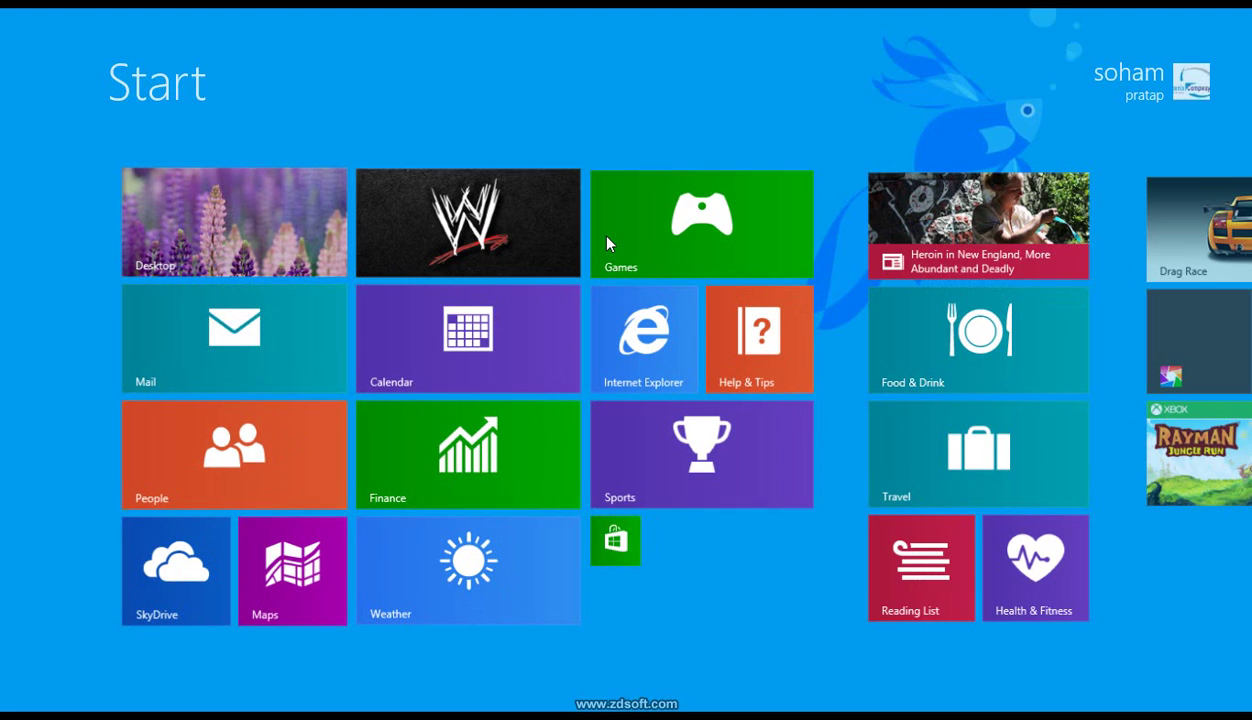